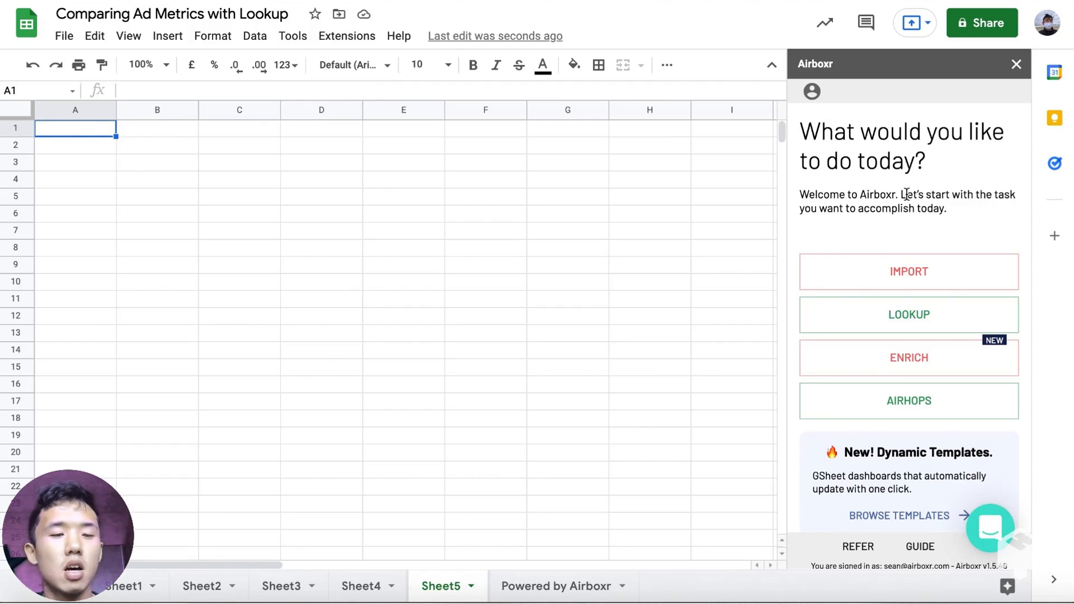
# Step: Start an import from the Facebook Ads source using its Ad Performance table
pyautogui.click(899, 271)
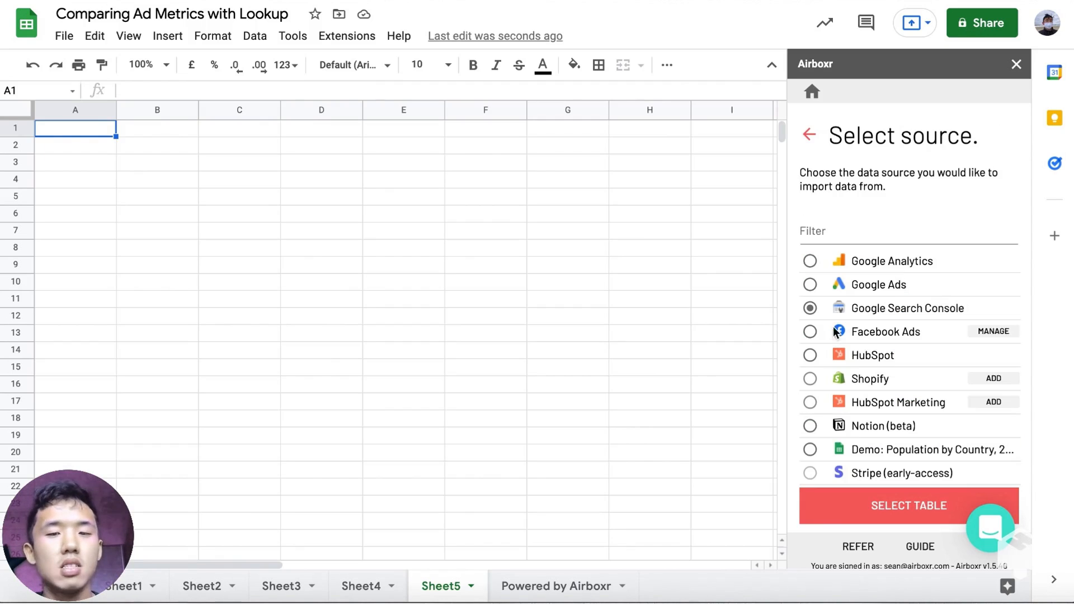
pyautogui.click(810, 332)
pyautogui.click(855, 509)
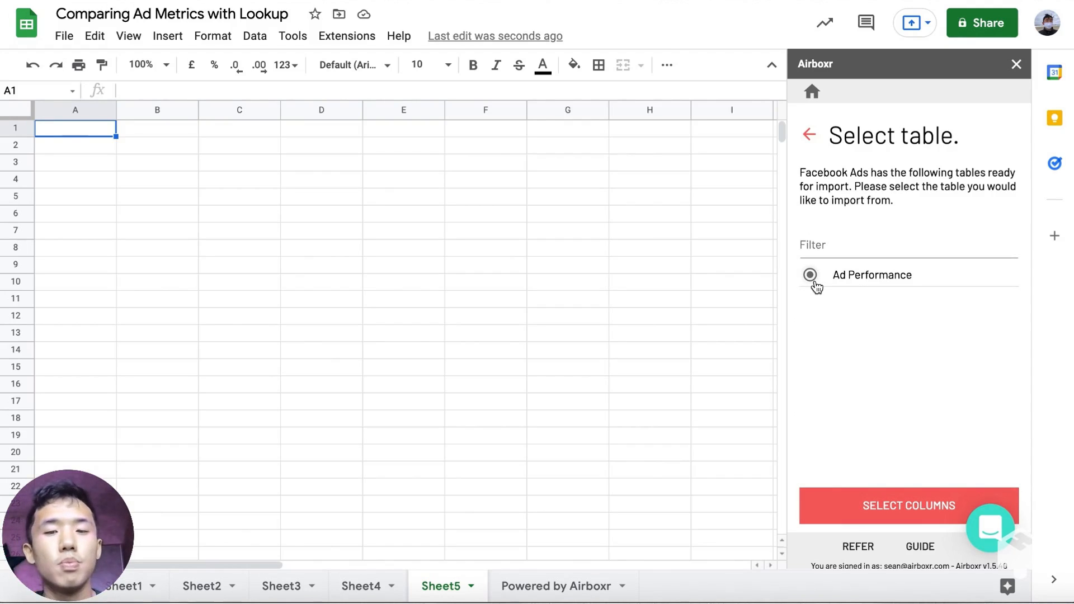
pyautogui.click(891, 501)
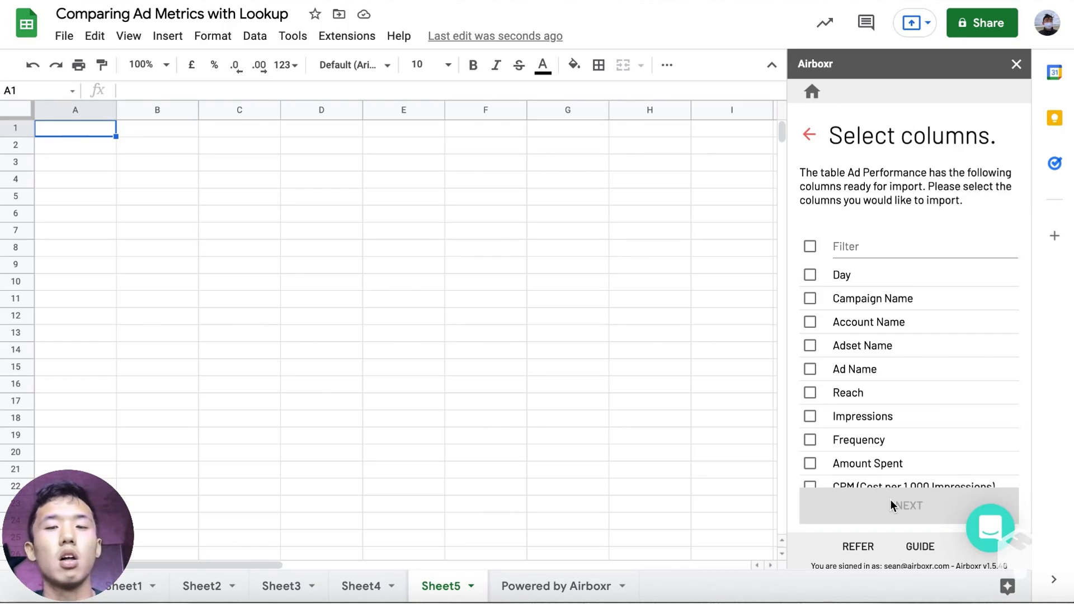
# Step: Choose the Day, Impressions, Amount Spent and Clicks (All) columns for the import and leave the data unfiltered
pyautogui.click(811, 275)
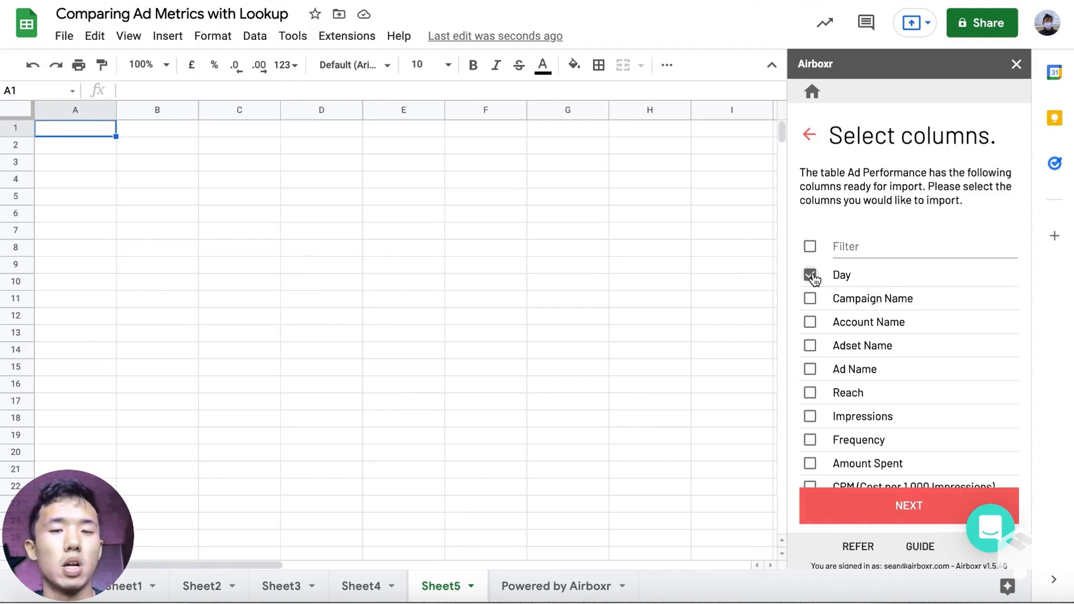
pyautogui.scroll(-2, 814, 280)
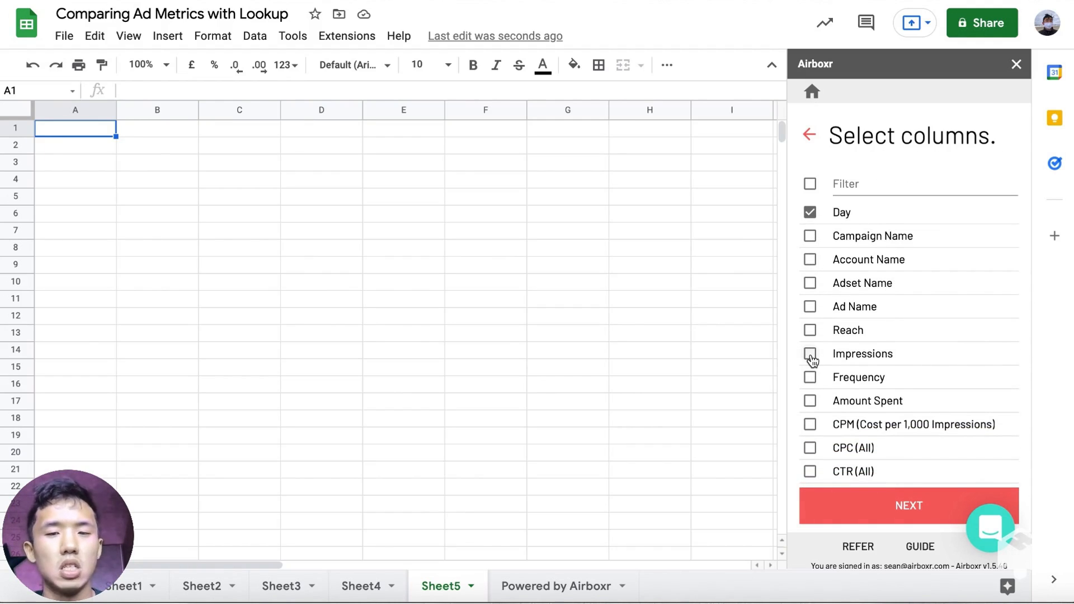
pyautogui.click(811, 356)
pyautogui.scroll(-2, 812, 364)
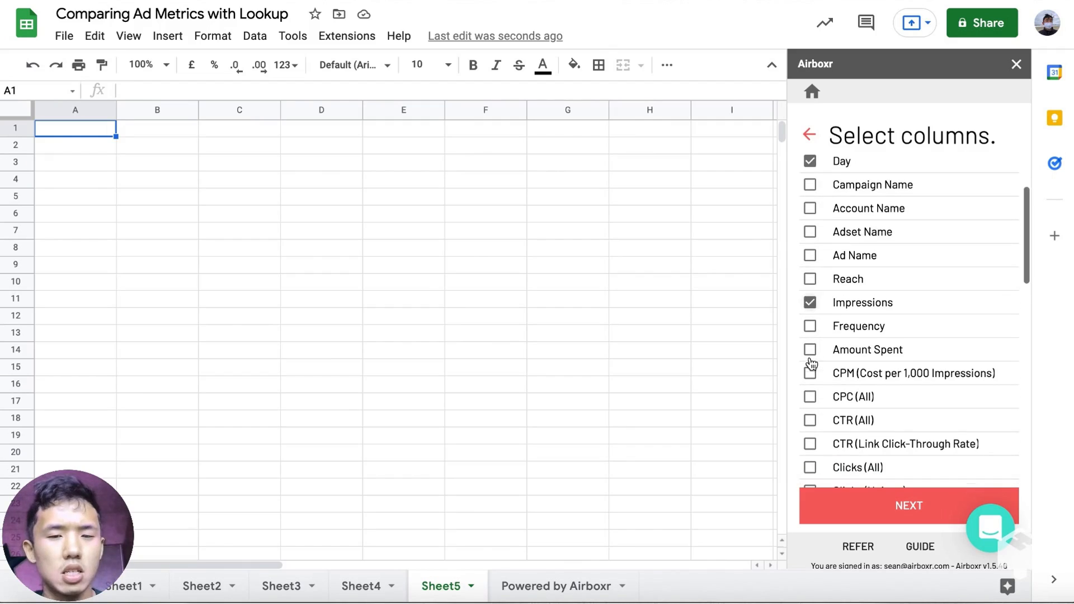
pyautogui.click(811, 351)
pyautogui.scroll(-3, 812, 352)
pyautogui.click(811, 391)
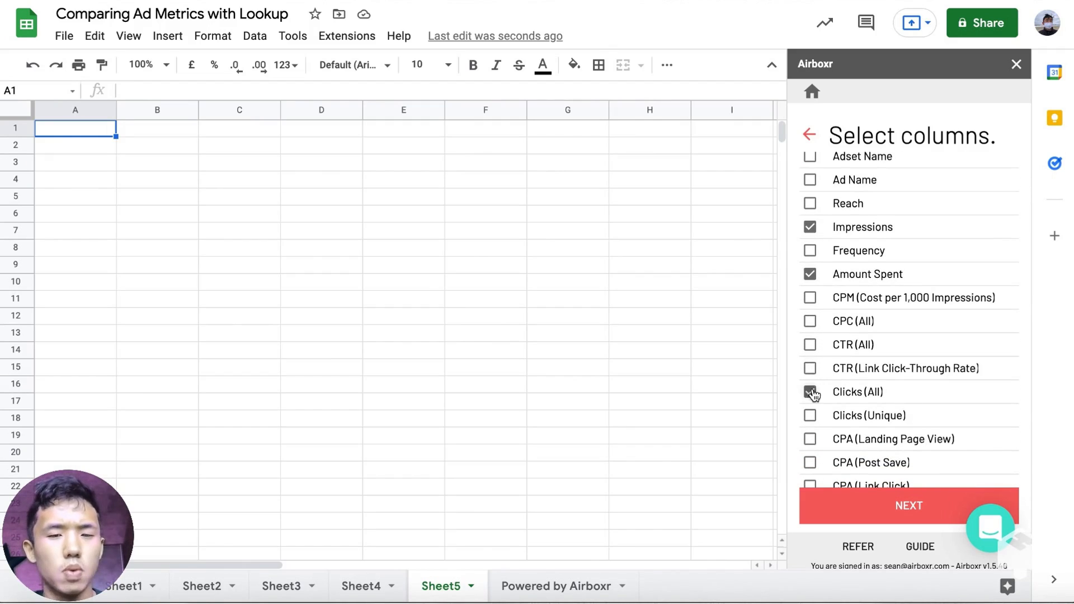
pyautogui.click(865, 517)
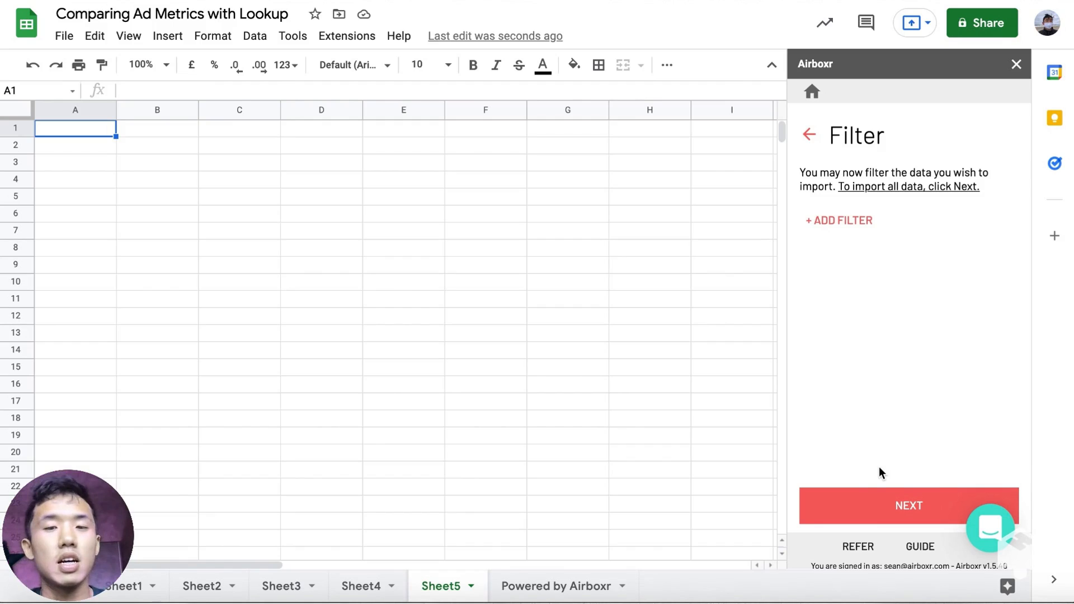
pyautogui.click(881, 503)
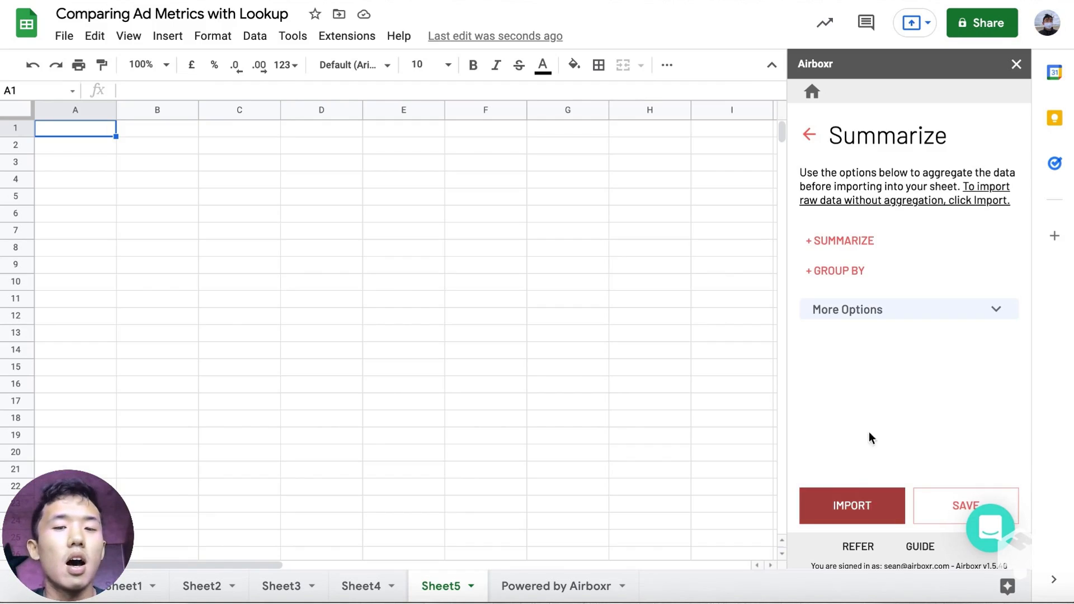
# Step: Group the imported ad data by Day
pyautogui.click(837, 270)
pyautogui.click(1005, 274)
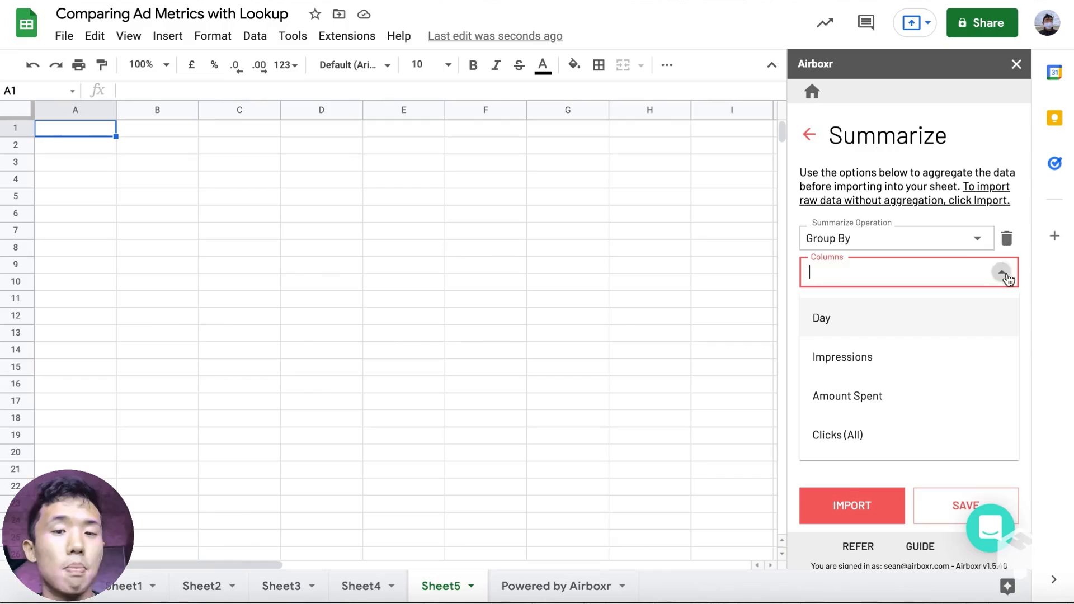
pyautogui.click(896, 320)
# Step: Add a Sum operation over Impressions, Amount Spent and Clicks (All), and import the summarized data into Sheet5
pyautogui.click(857, 313)
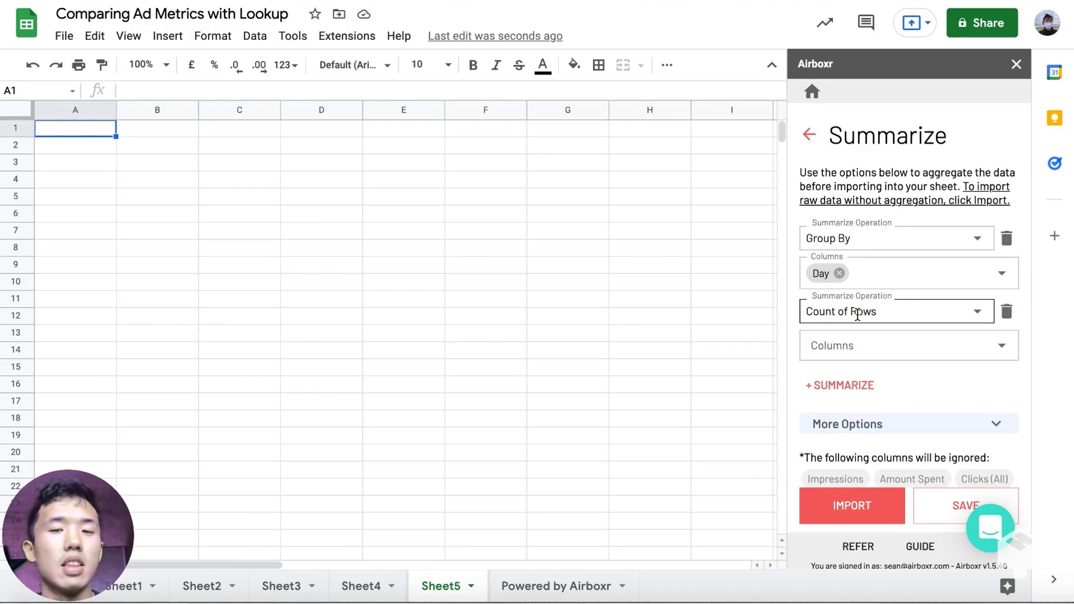
pyautogui.click(978, 313)
pyautogui.click(864, 506)
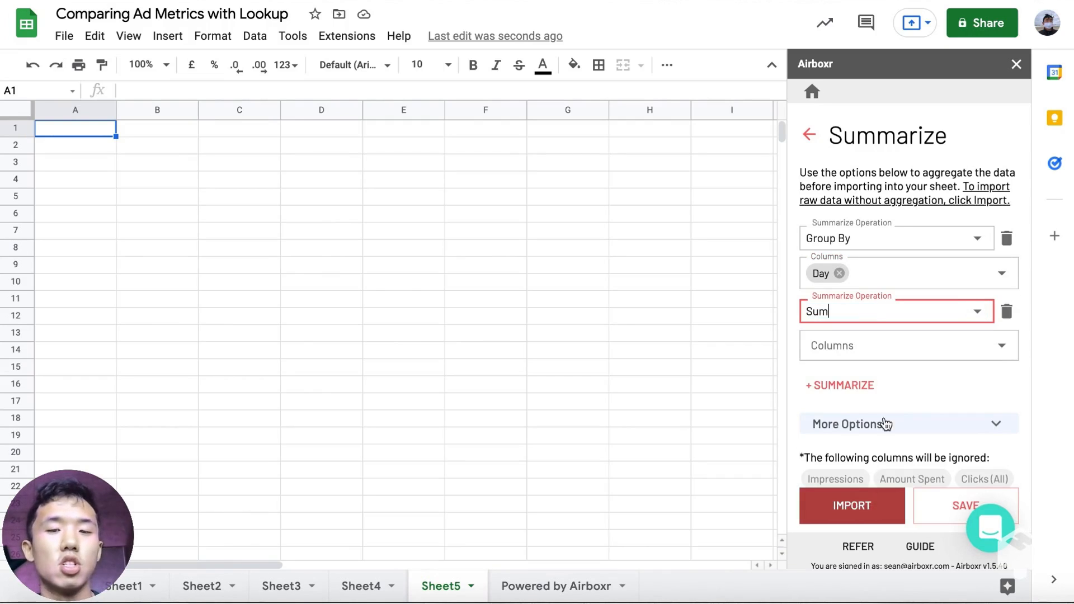
pyautogui.click(984, 350)
pyautogui.click(1005, 346)
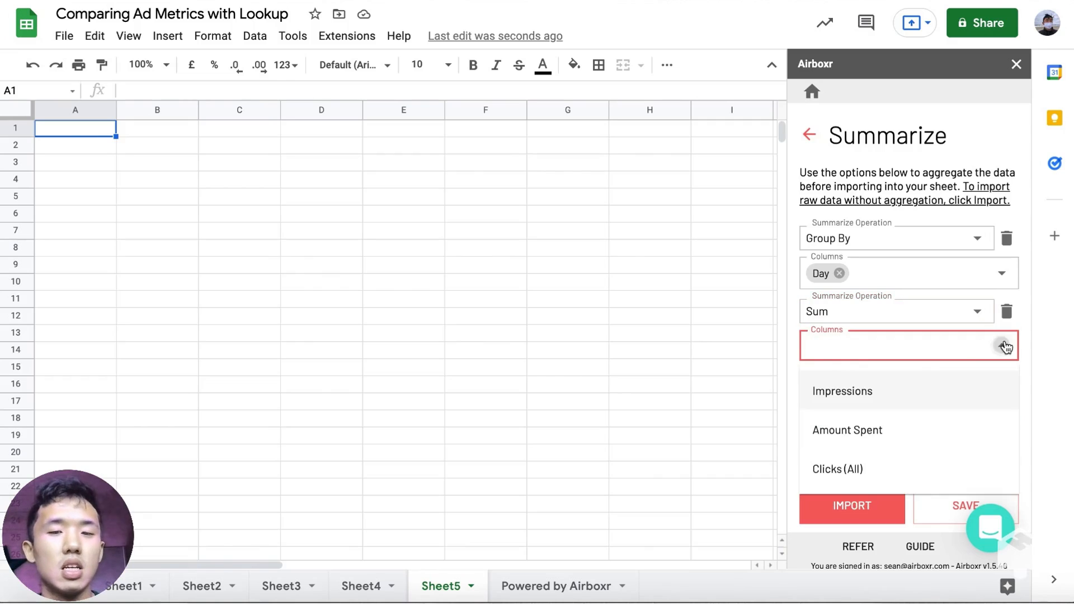
pyautogui.click(859, 392)
pyautogui.click(934, 350)
pyautogui.click(911, 429)
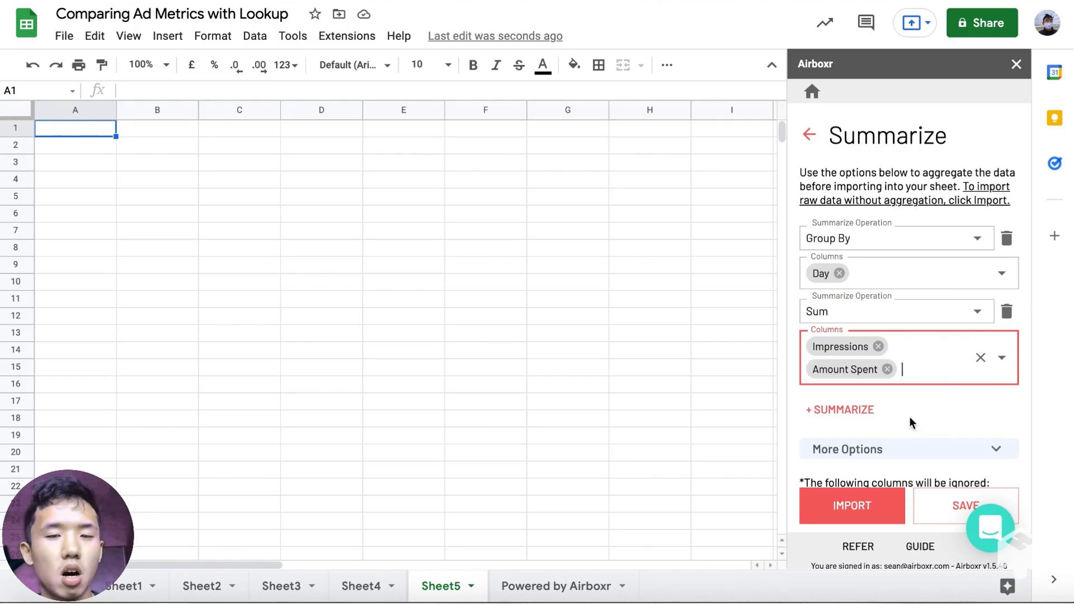
pyautogui.click(1001, 358)
pyautogui.click(896, 503)
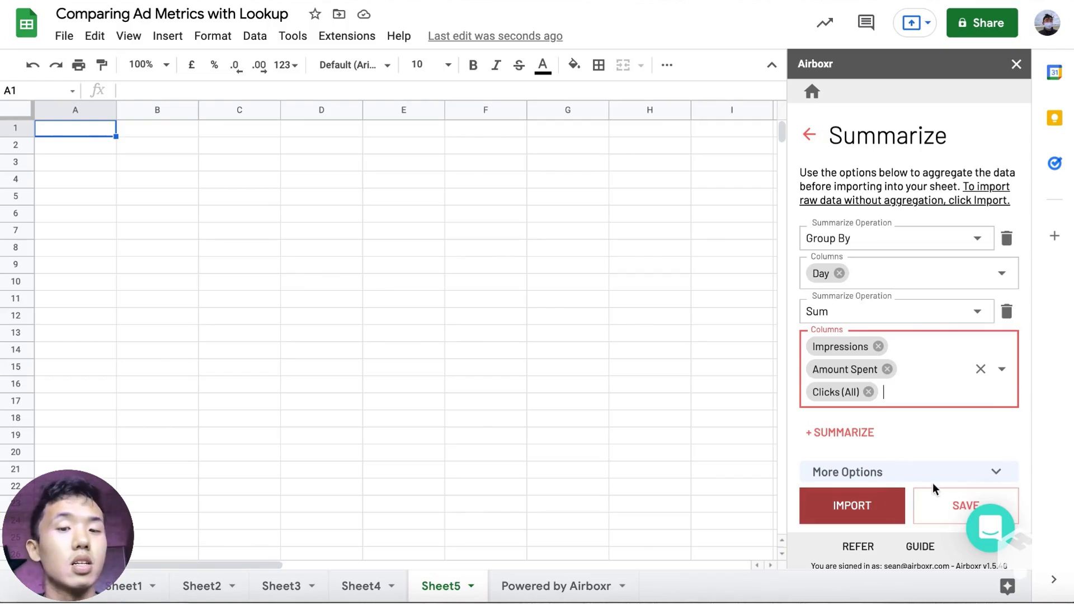
pyautogui.click(884, 504)
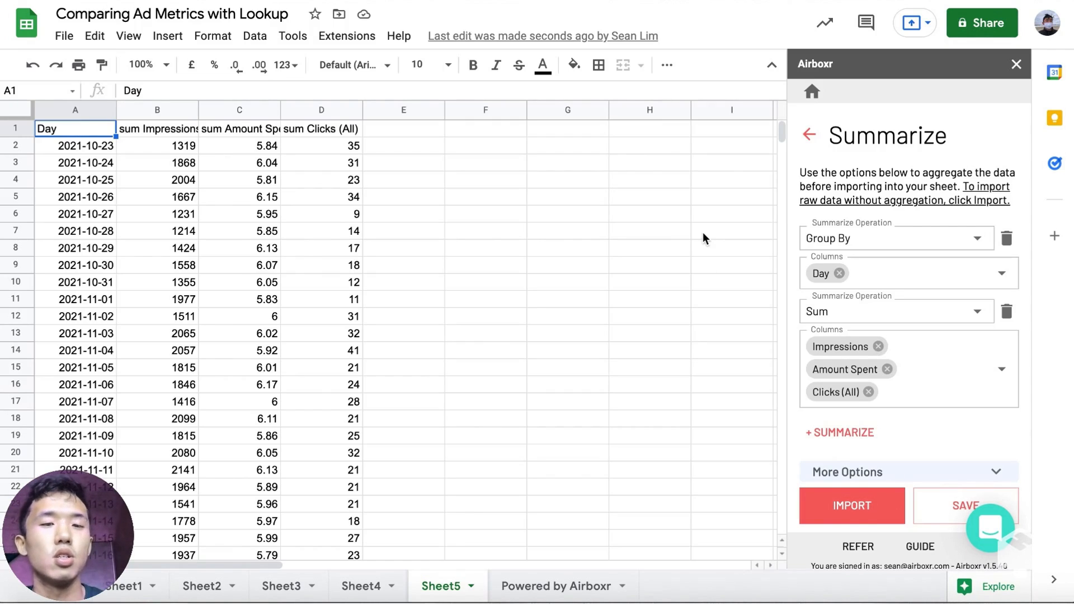
# Step: Start a lookup against the Google Ads source using its Ad Performance table
pyautogui.click(813, 93)
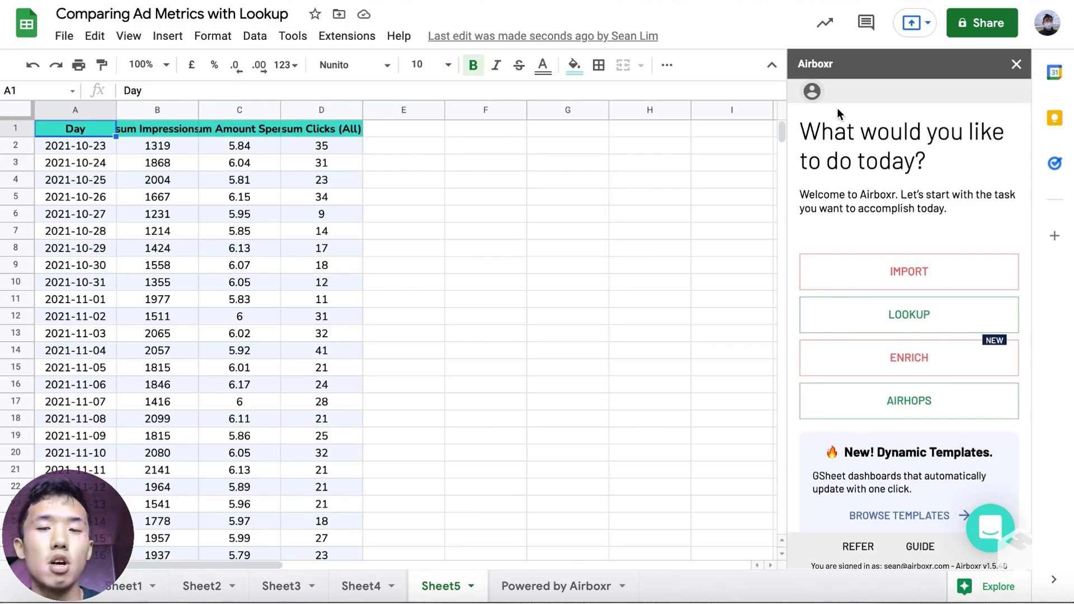
pyautogui.click(922, 311)
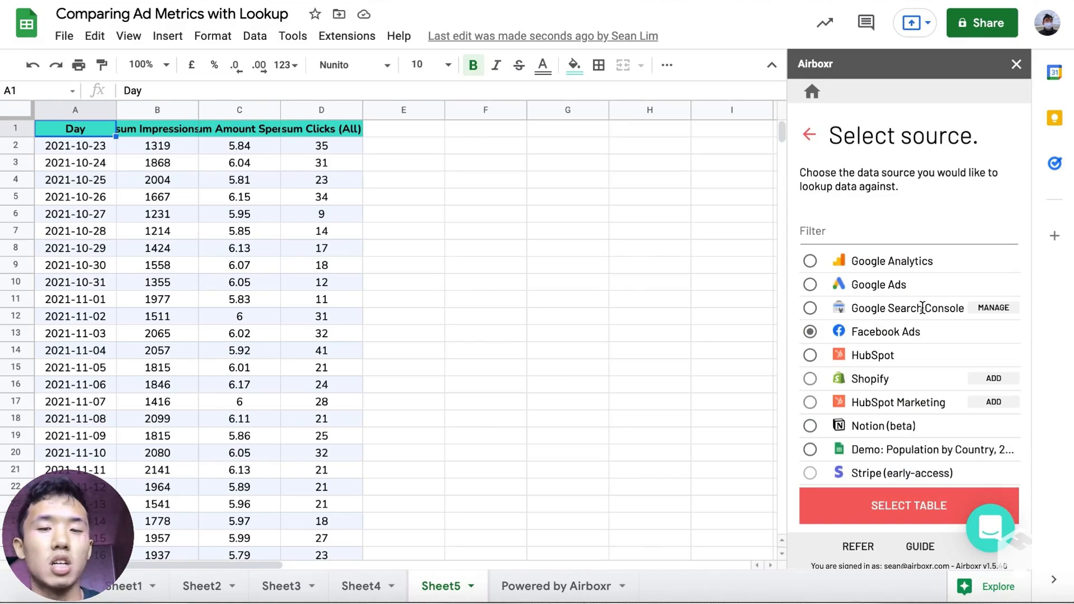
pyautogui.click(810, 285)
pyautogui.click(892, 500)
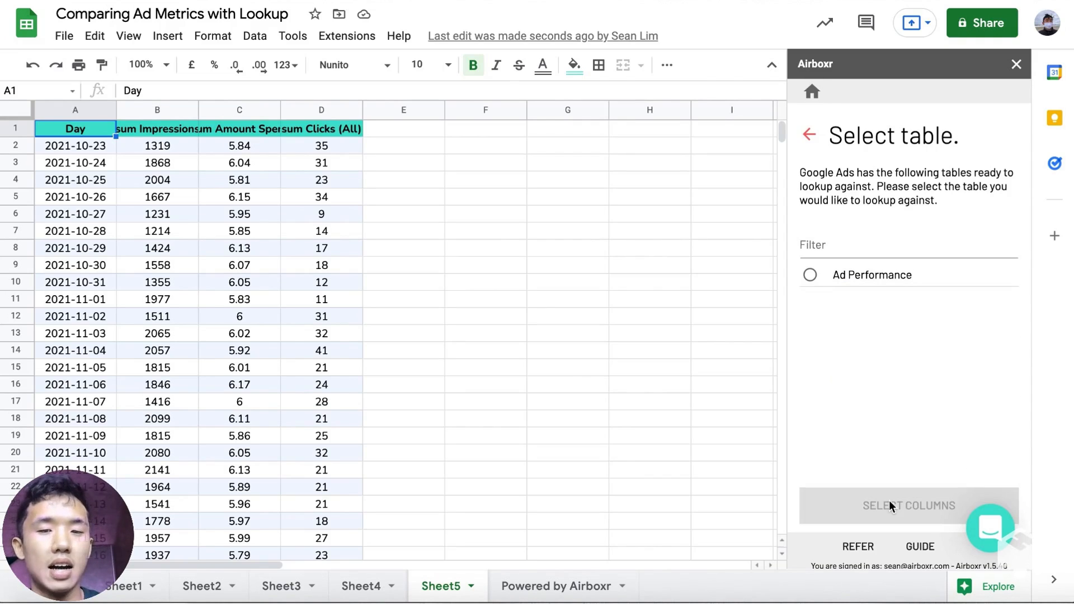
pyautogui.click(818, 280)
pyautogui.click(888, 498)
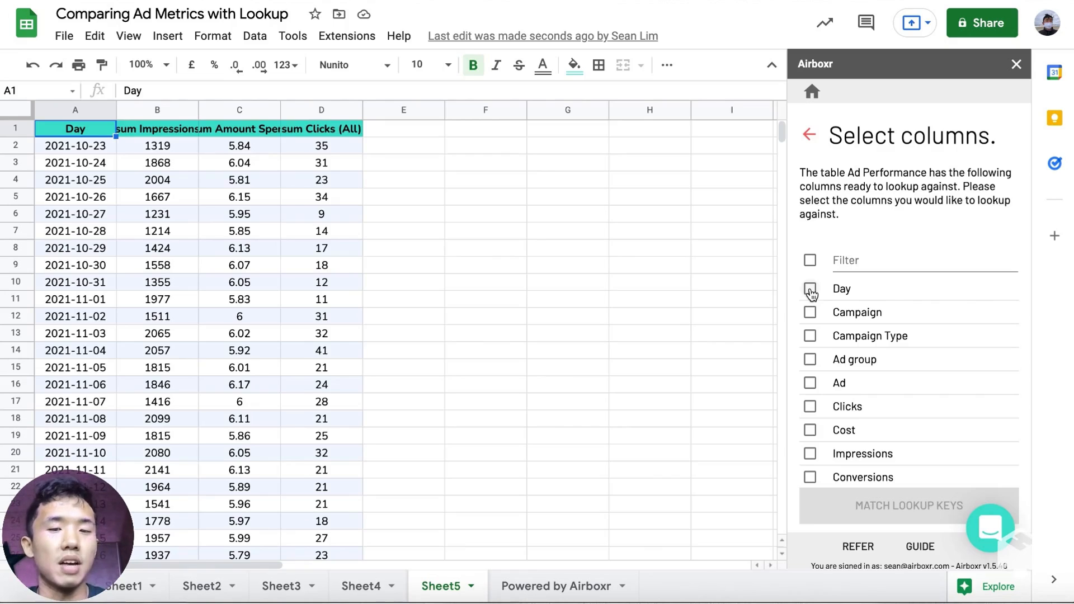
# Step: Choose the Day, Clicks, Impressions and Cost columns for the Google Ads lookup
pyautogui.click(811, 292)
pyautogui.click(812, 408)
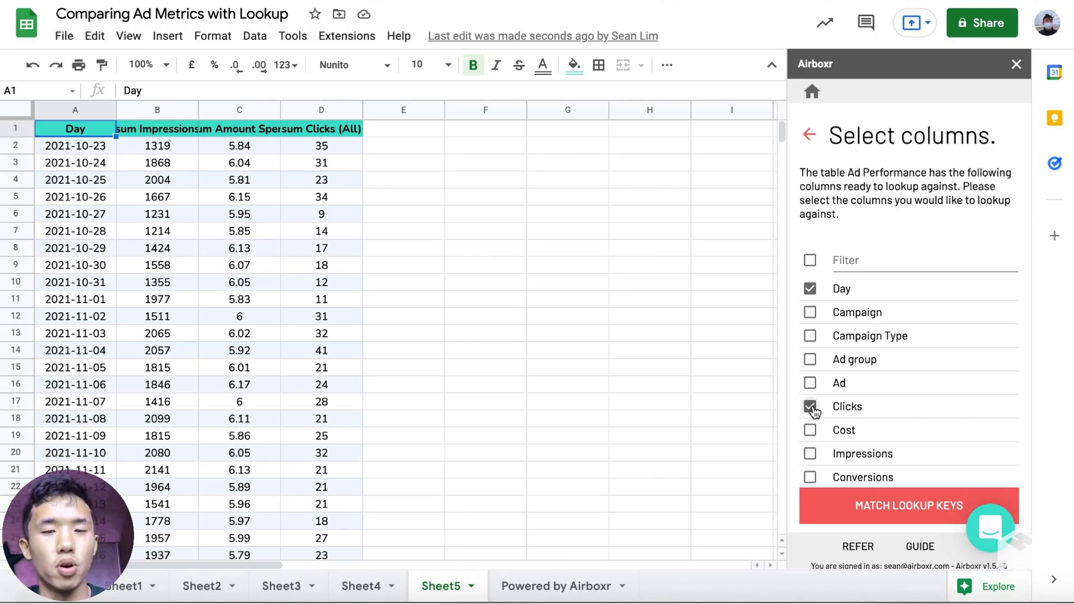
pyautogui.scroll(-1, 813, 409)
pyautogui.click(812, 401)
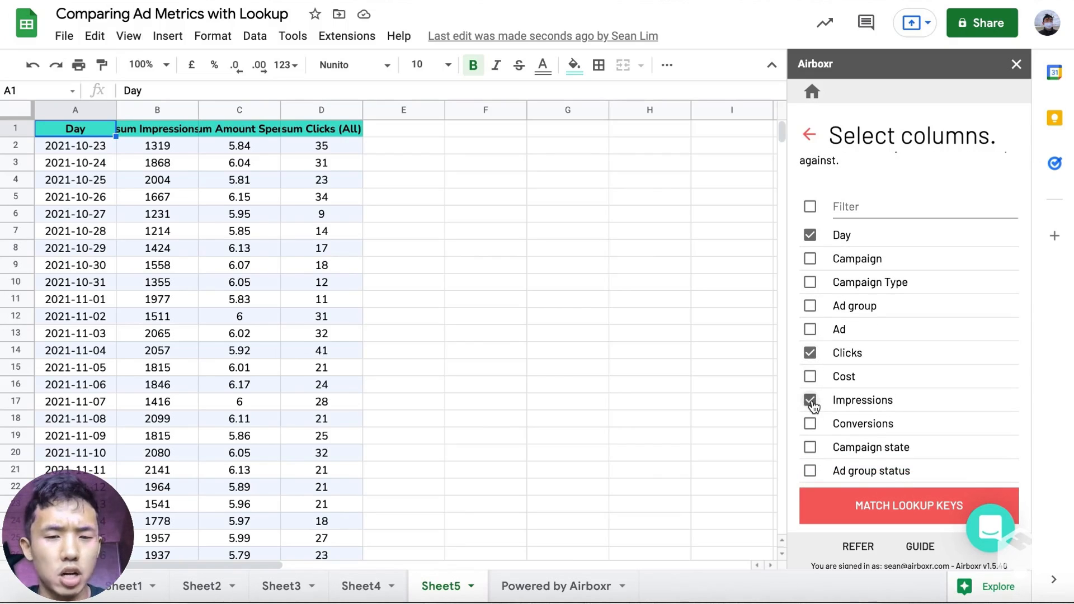
pyautogui.scroll(-2, 813, 405)
pyautogui.click(810, 273)
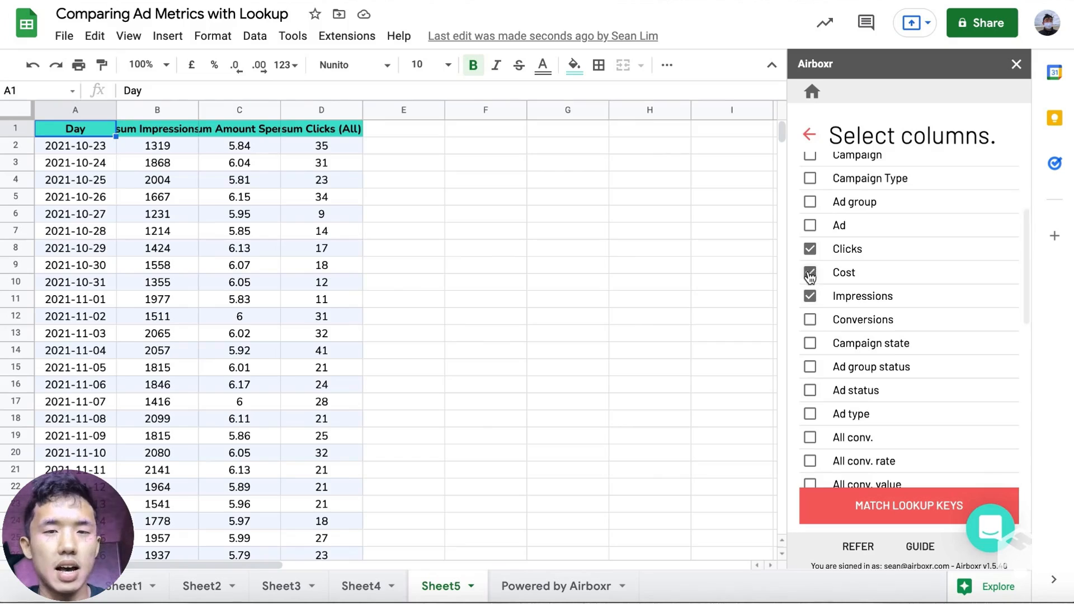
# Step: Run the lookup matching the sheet's Day column to the Google Ads Day column, appending Clicks, Cost and Impressions
pyautogui.click(894, 509)
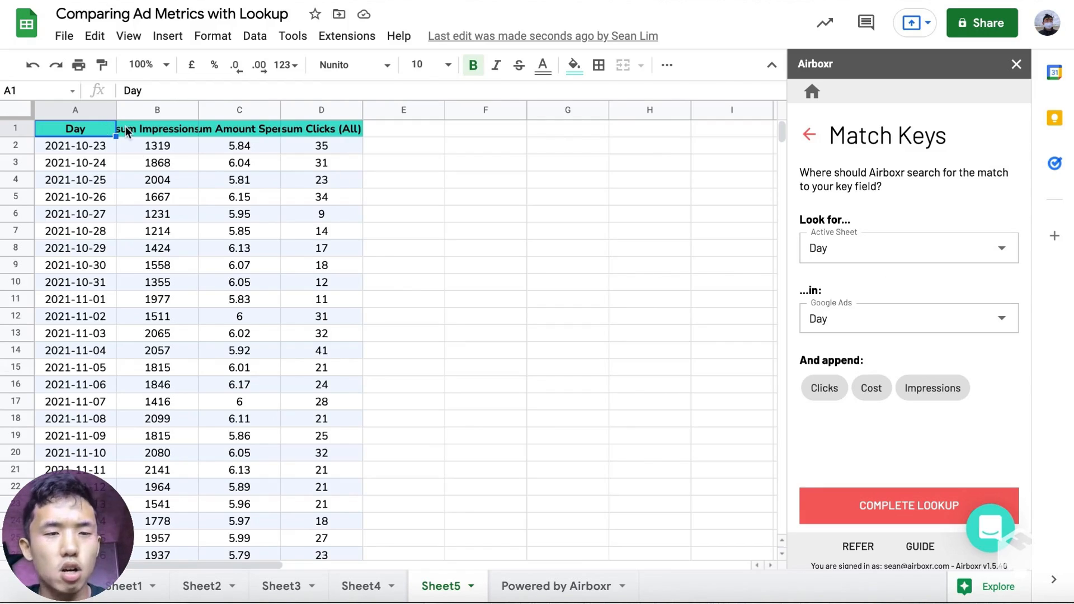
pyautogui.click(888, 506)
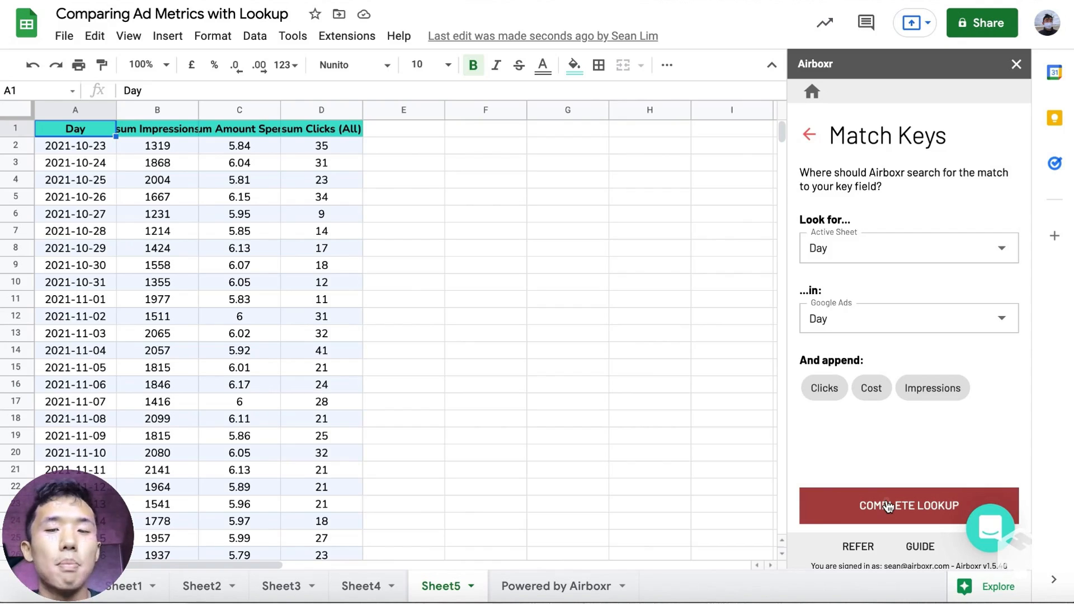
pyautogui.click(888, 505)
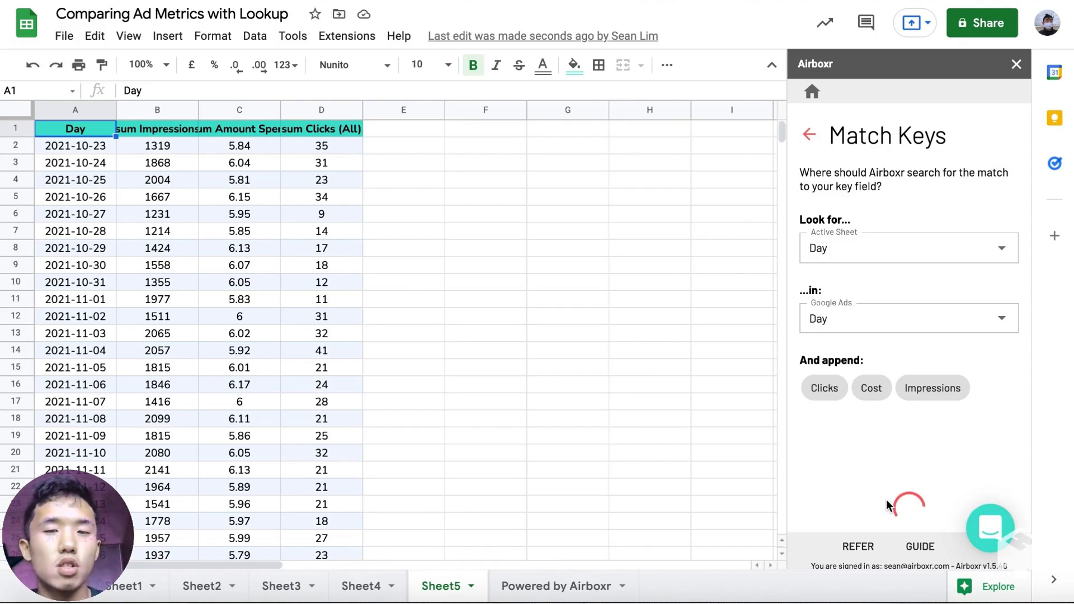